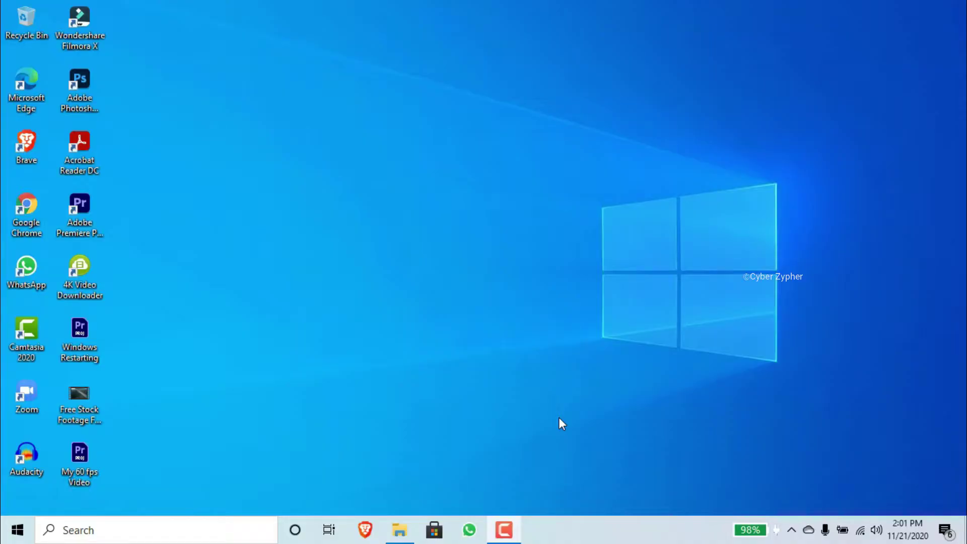
# Step: Select the Premiere Pro launcher icon on the desktop
pyautogui.click(285, 131)
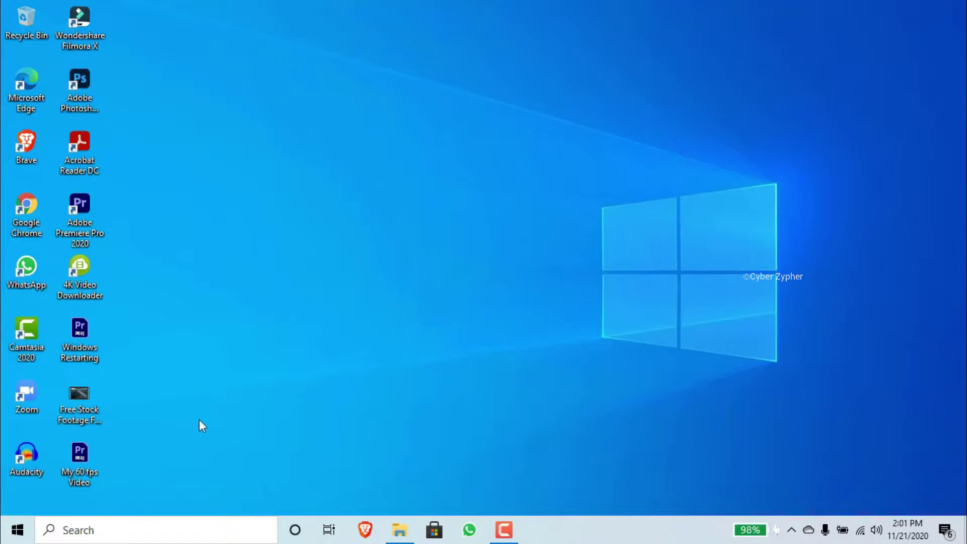
# Step: Play the Free Stock Footage For Editing video in Movies & TV through to its end at 0:00:08
pyautogui.doubleClick(90, 405)
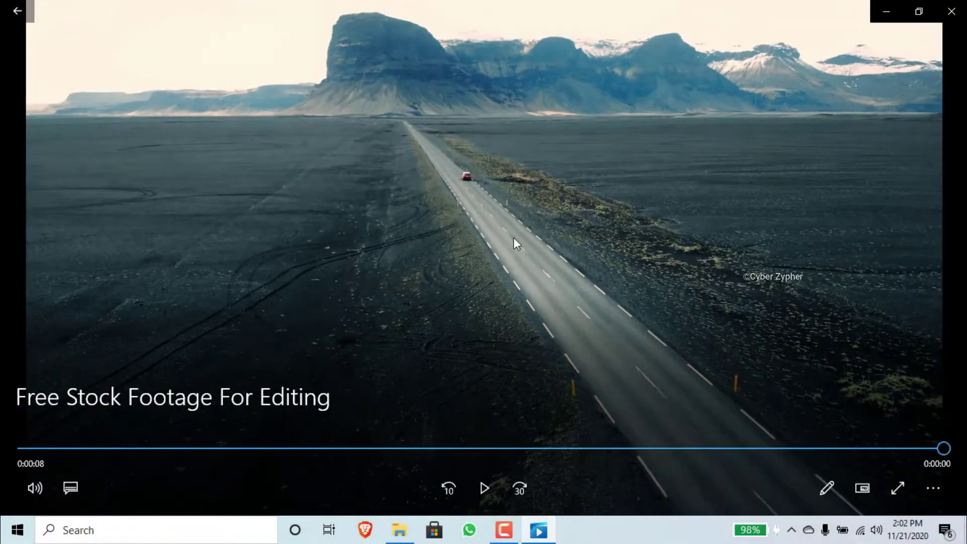
# Step: Close the video player and launch Adobe Premiere Pro 2020 from the desktop
pyautogui.click(951, 12)
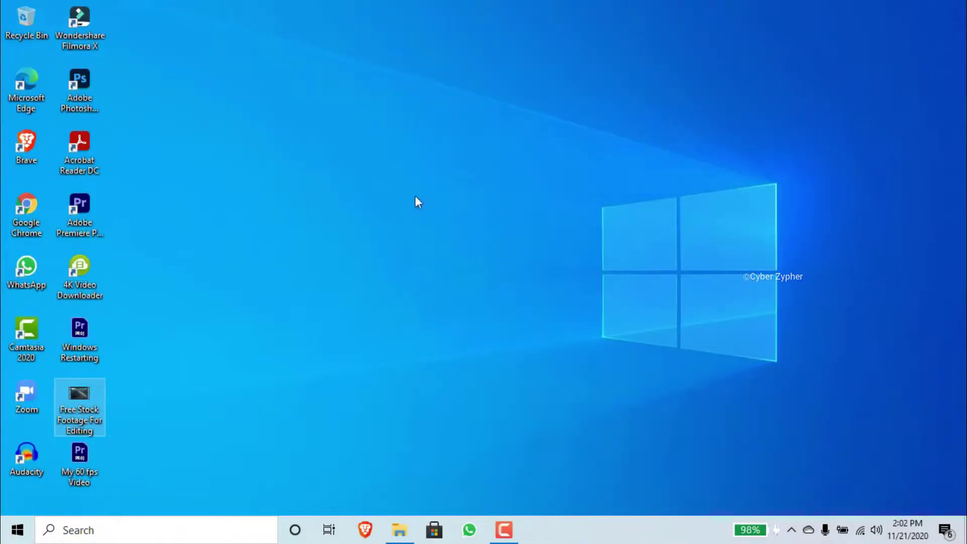
pyautogui.click(442, 237)
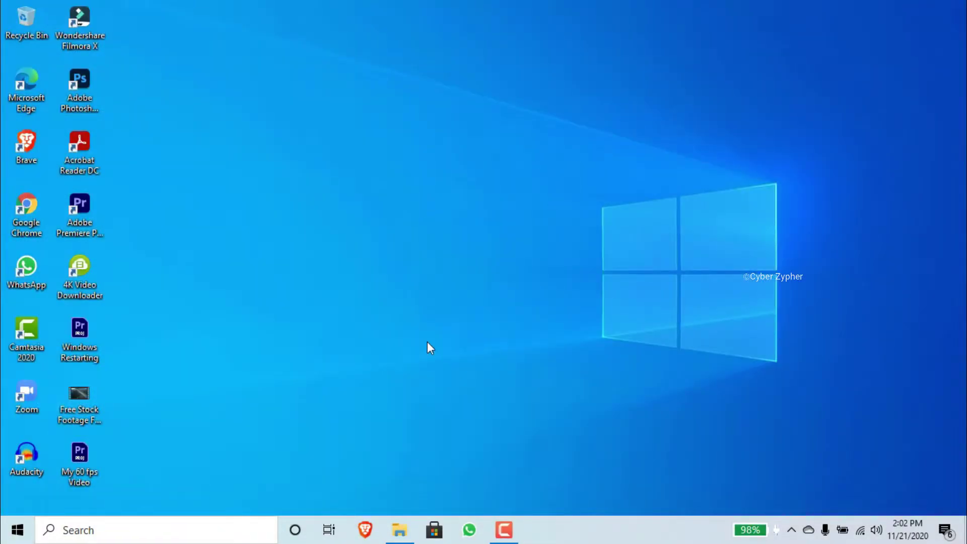
pyautogui.doubleClick(94, 205)
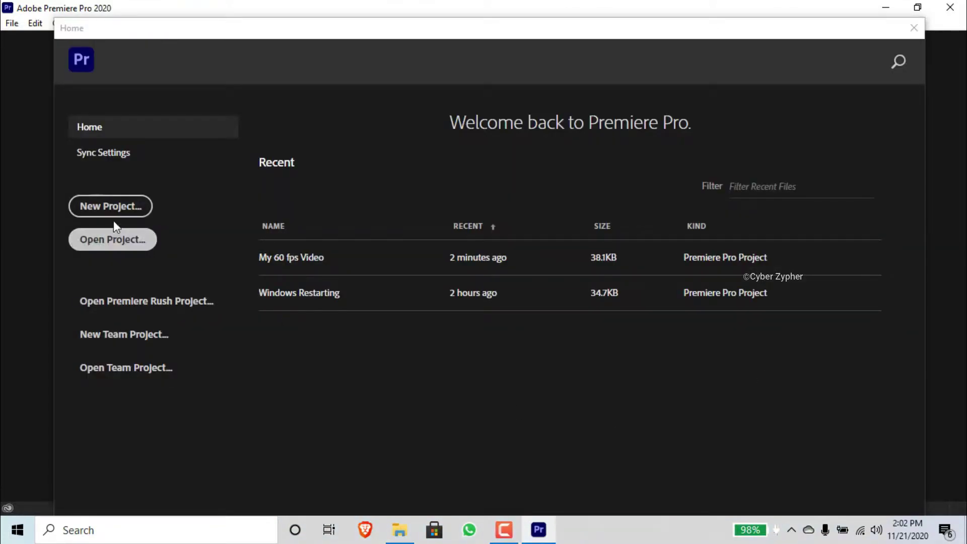
# Step: Create a new project named '60 fps video' saved on the Desktop
pyautogui.click(111, 207)
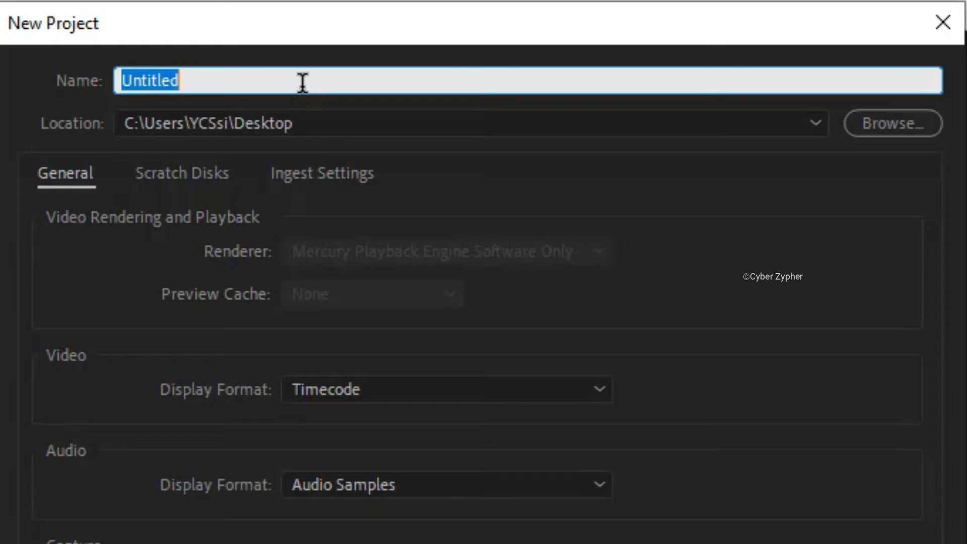
pyautogui.write('60')
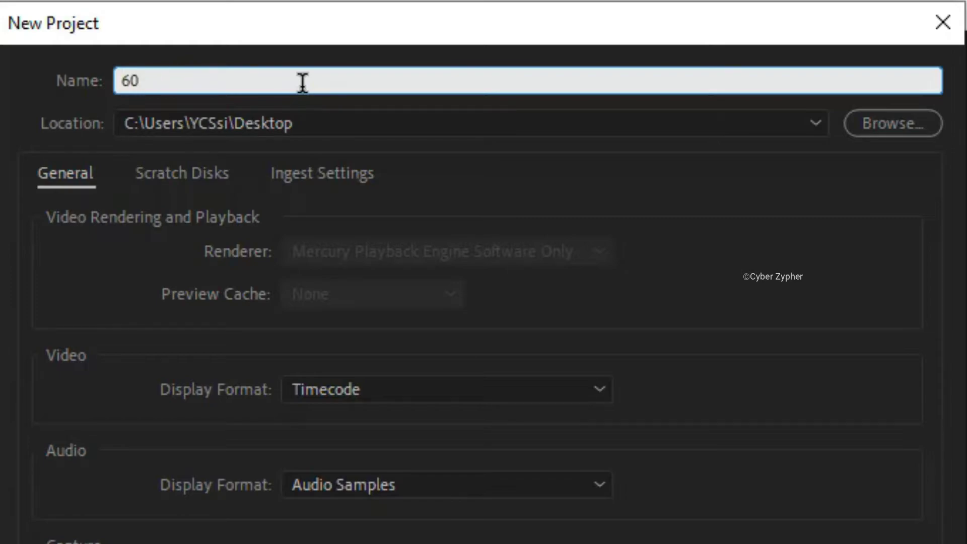
pyautogui.write(' fps video')
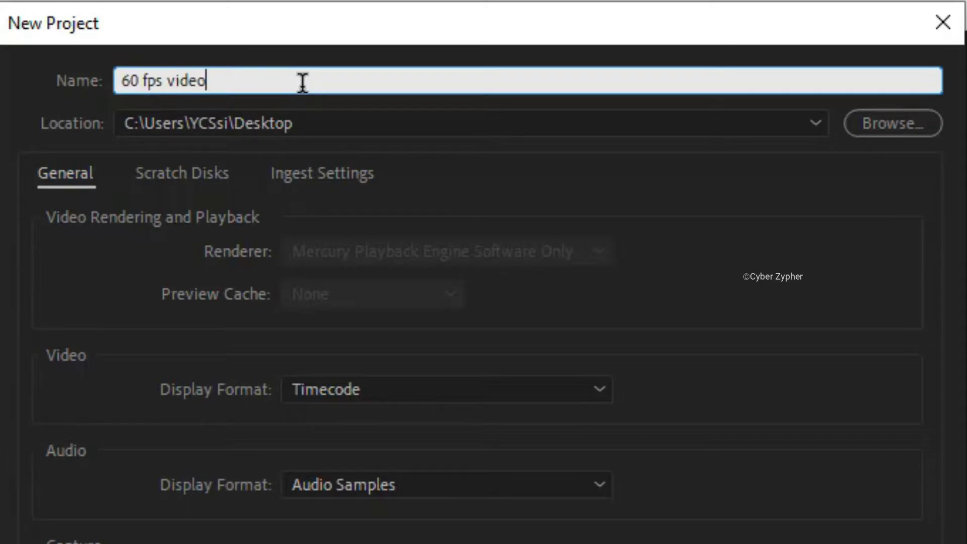
pyautogui.click(328, 121)
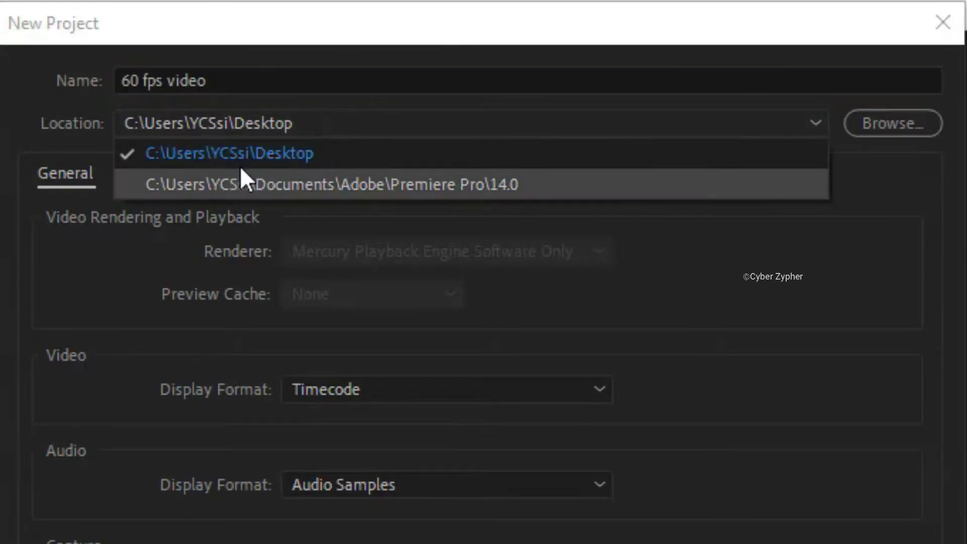
pyautogui.click(191, 153)
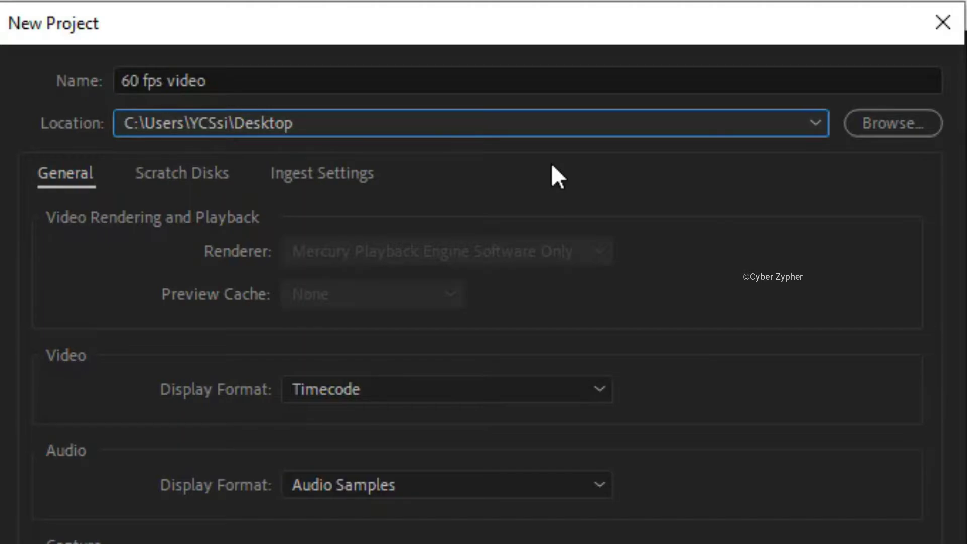
pyautogui.click(632, 477)
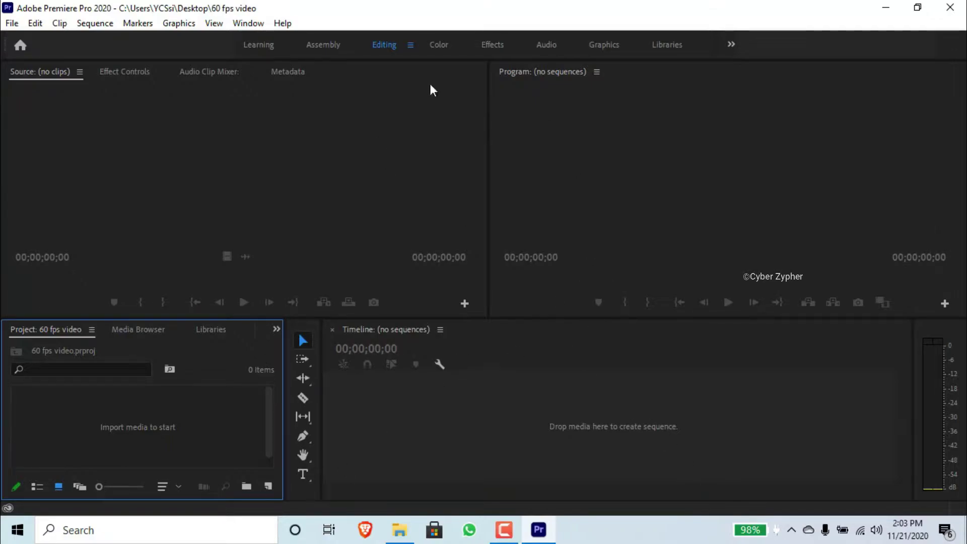
# Step: Activate the Timeline, Program, Source and Project panels in turn to look over the empty workspace
pyautogui.click(504, 411)
pyautogui.click(566, 231)
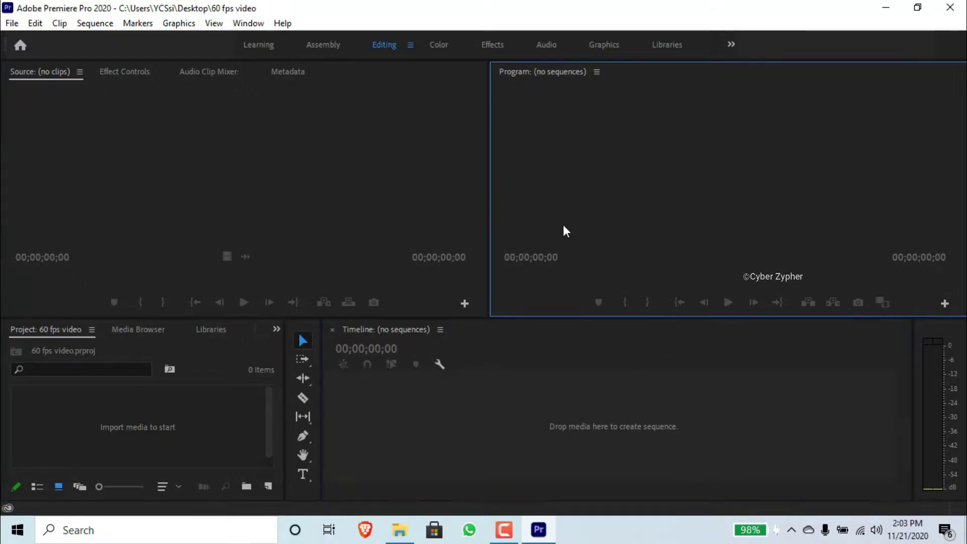
pyautogui.click(332, 213)
pyautogui.click(561, 351)
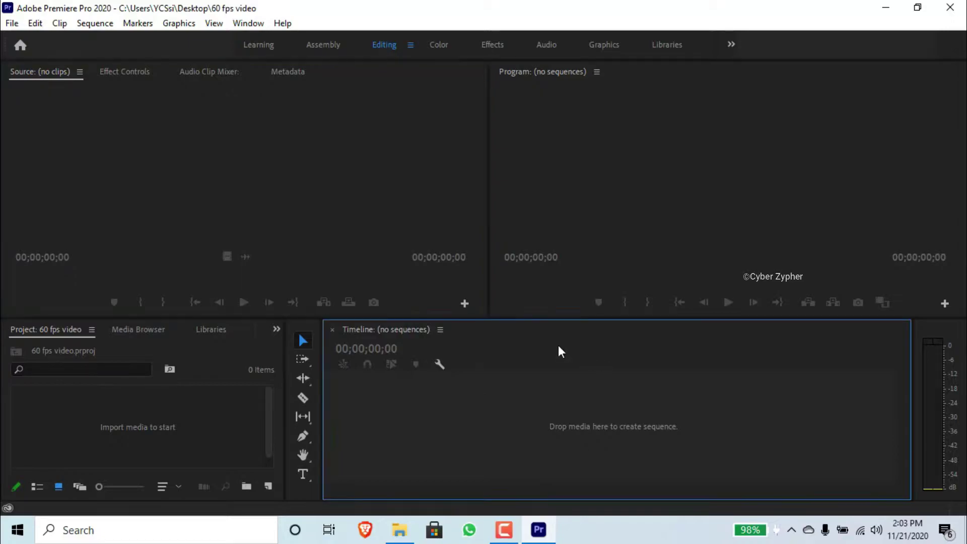
pyautogui.click(256, 365)
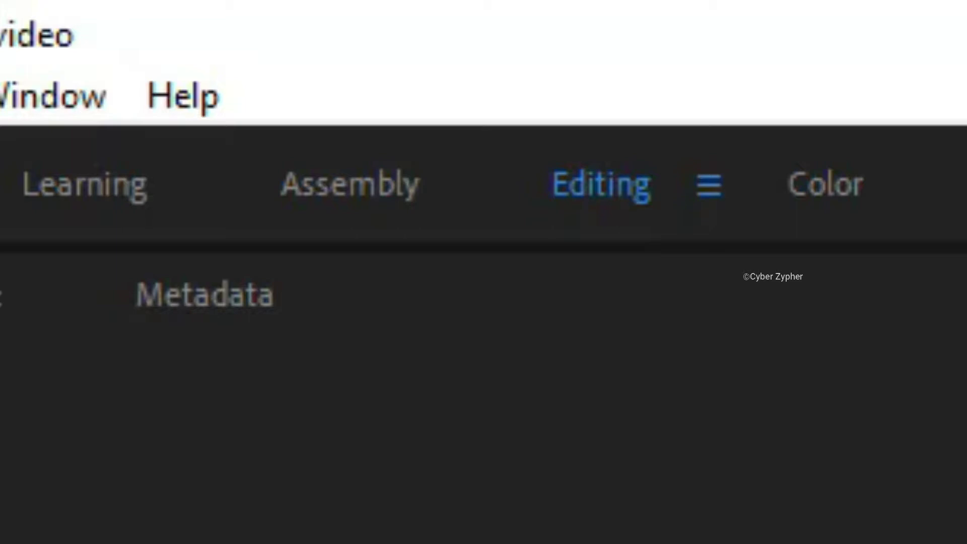
# Step: Create Sequence 01 from the AVCHD 1080p60 preset through File > New > Sequence
pyautogui.click(14, 23)
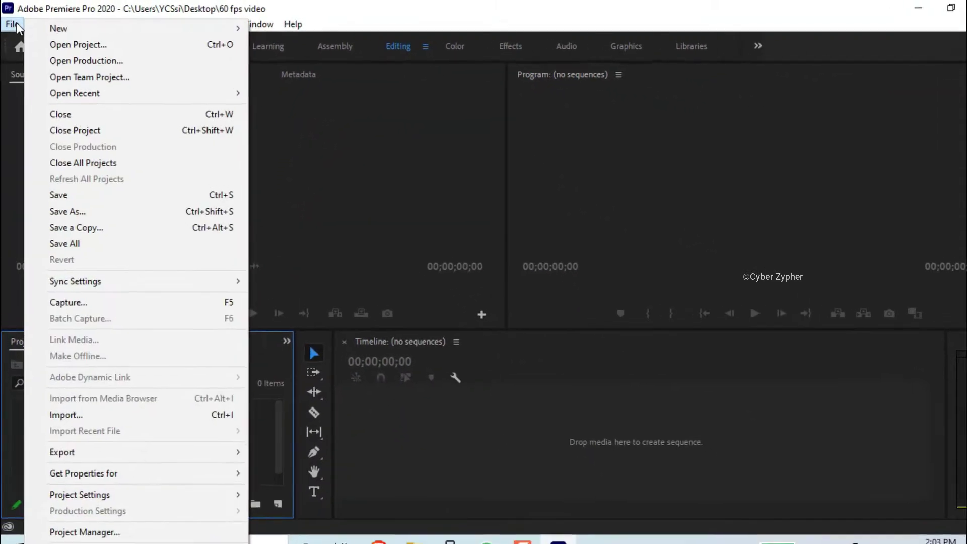
pyautogui.moveTo(109, 30)
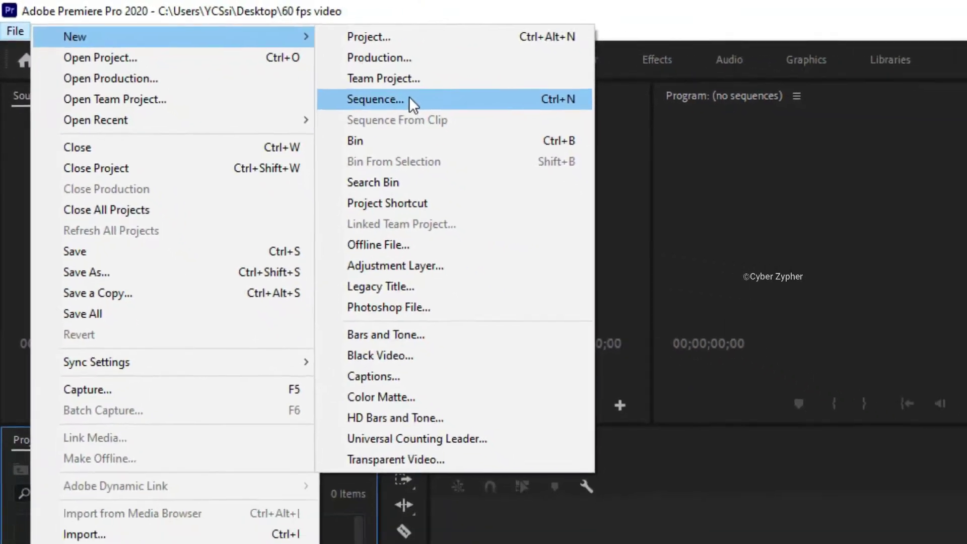
pyautogui.click(564, 143)
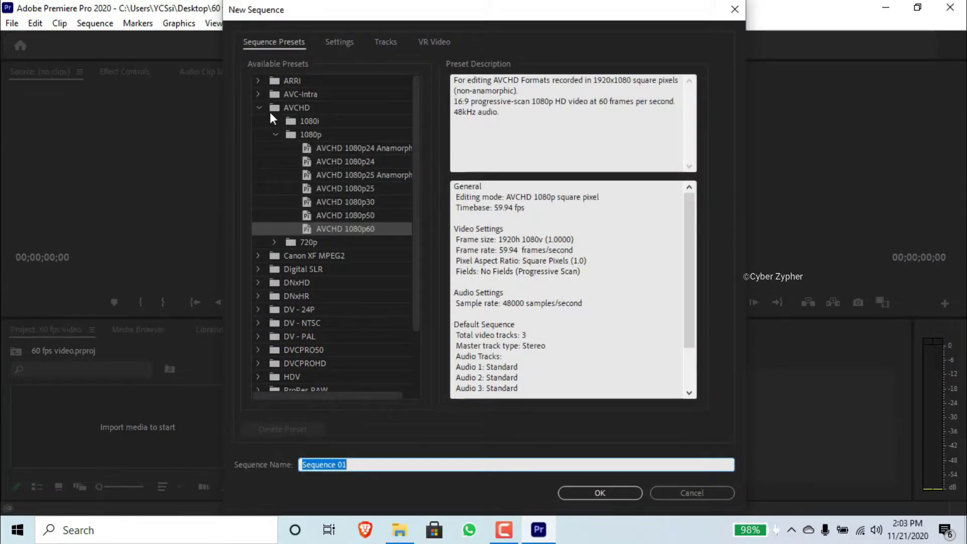
pyautogui.click(260, 108)
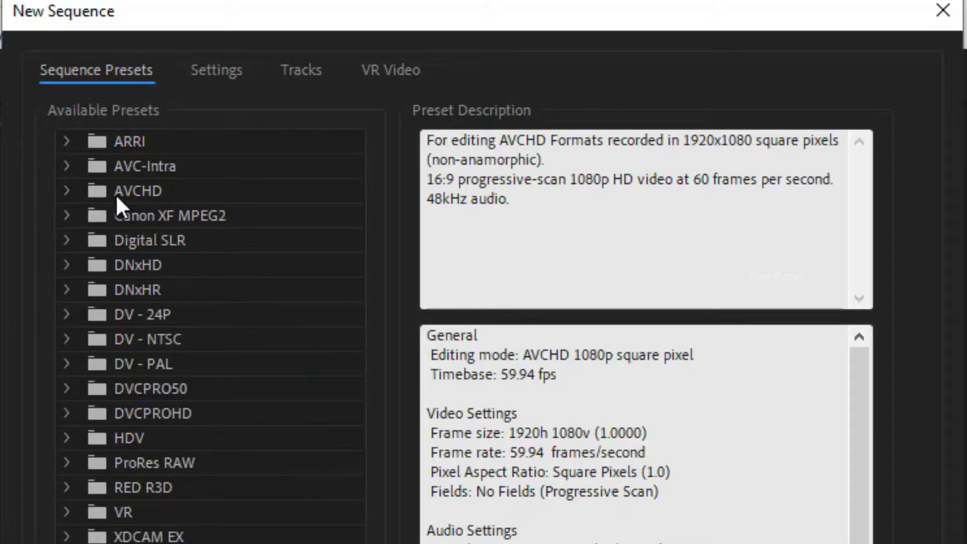
pyautogui.click(74, 190)
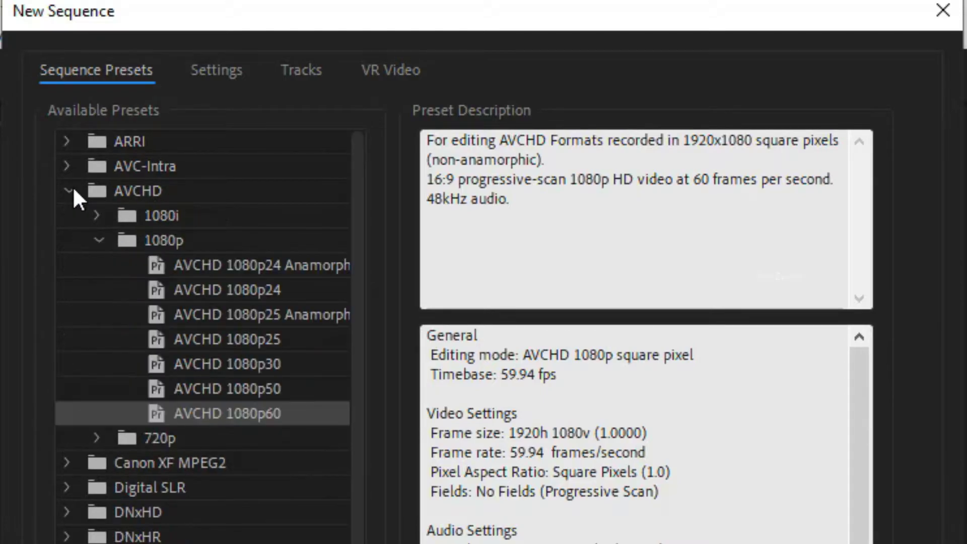
pyautogui.click(98, 241)
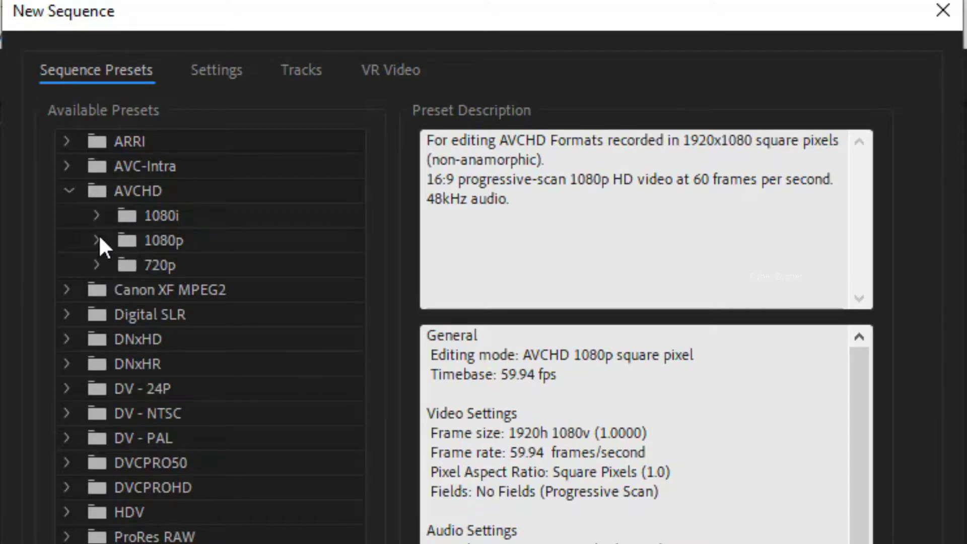
pyautogui.click(98, 238)
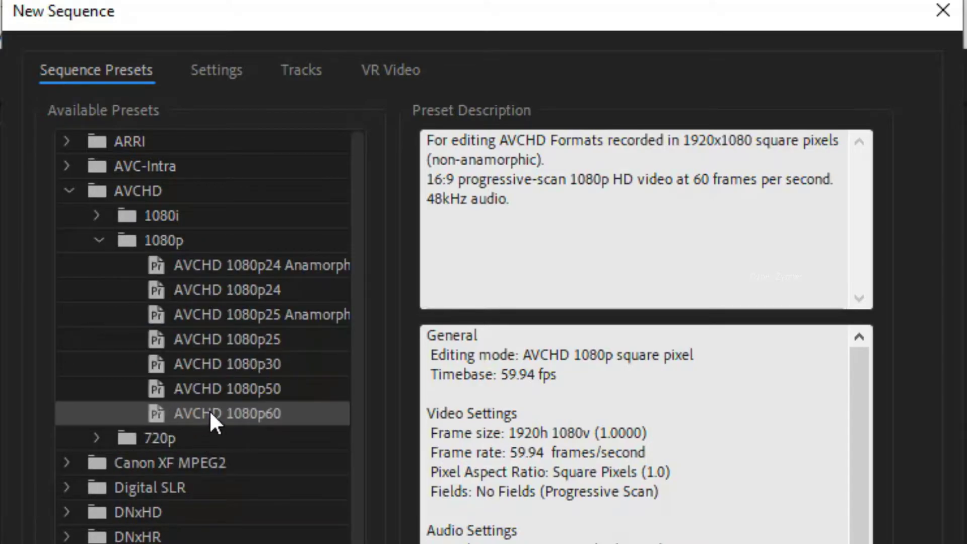
pyautogui.doubleClick(278, 414)
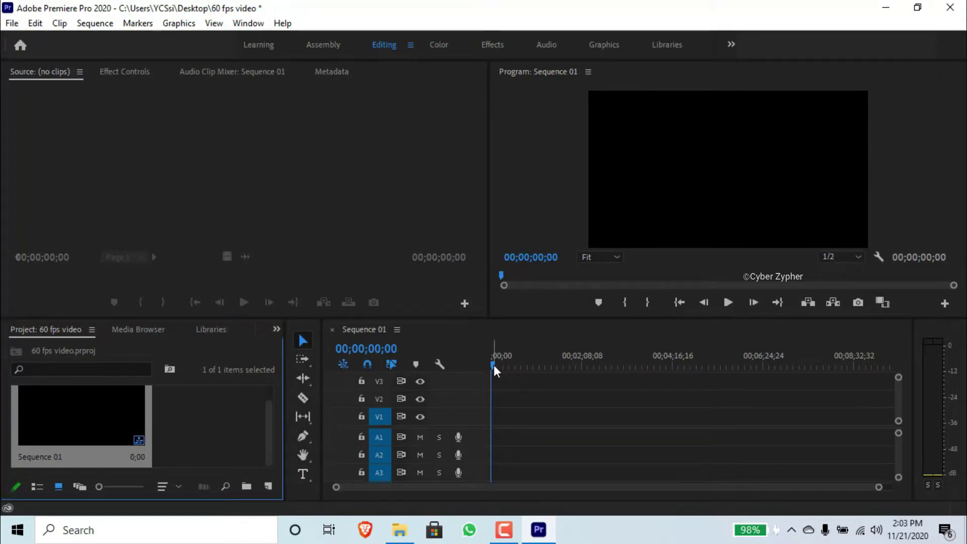
# Step: Drag Free Stock Footage For Editing from File Explorer onto Sequence 01, keeping the existing sequence settings
pyautogui.moveTo(494, 367)
pyautogui.mouseDown()
pyautogui.moveTo(694, 363)
pyautogui.moveTo(488, 367)
pyautogui.mouseUp()
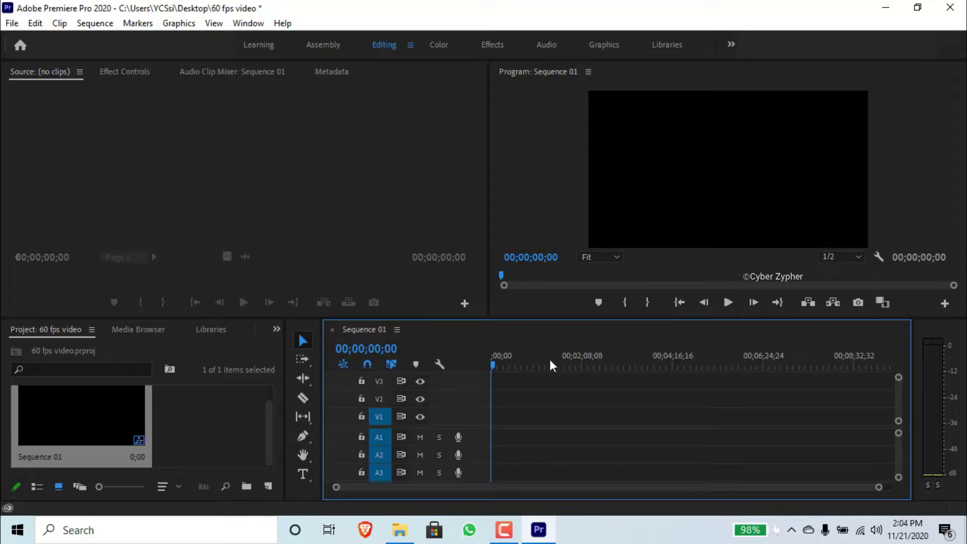
pyautogui.click(399, 529)
pyautogui.click(377, 242)
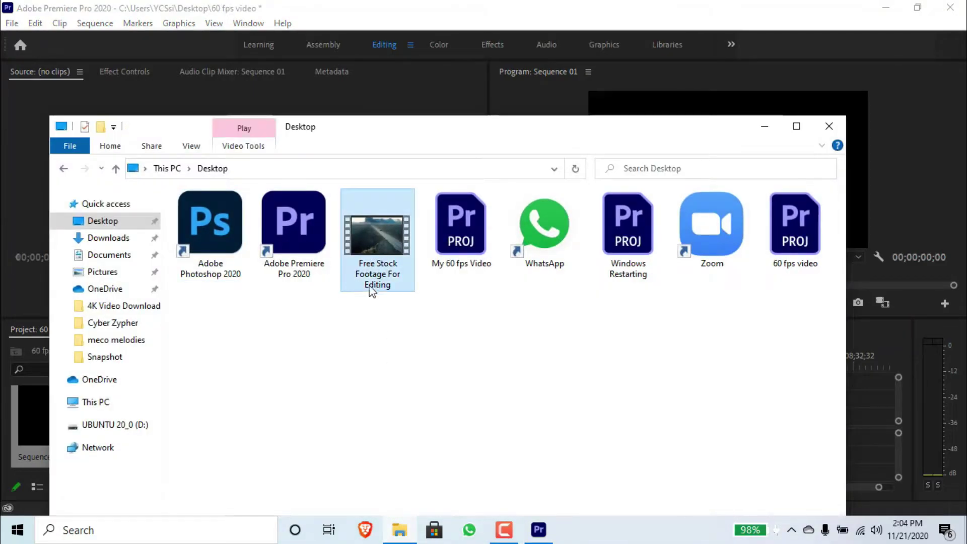
pyautogui.moveTo(488, 134); pyautogui.dragTo(506, 407)
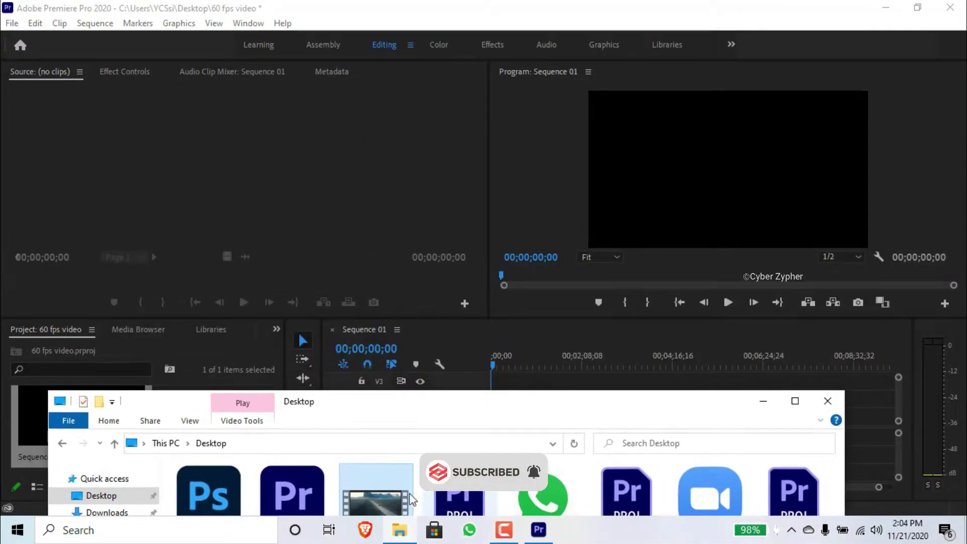
pyautogui.moveTo(384, 490); pyautogui.dragTo(869, 421)
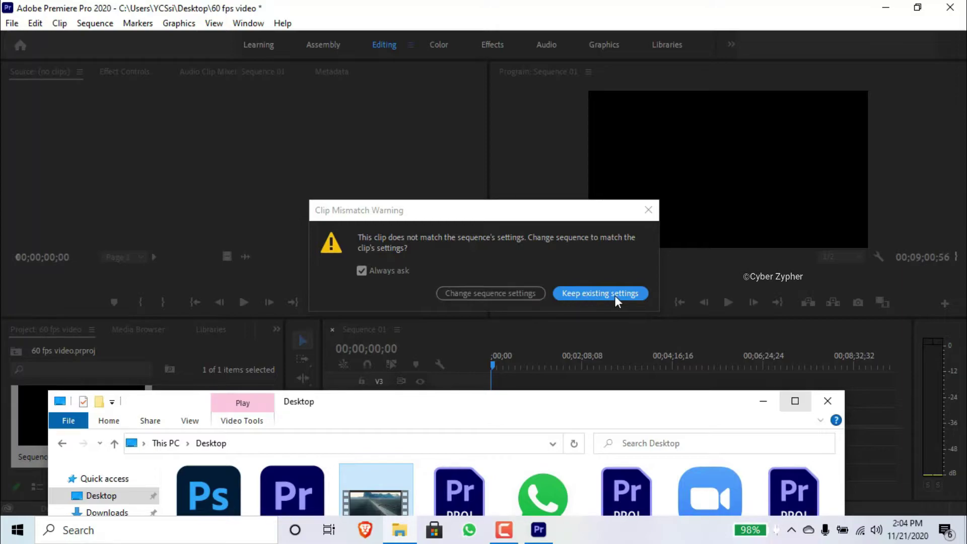
pyautogui.click(611, 295)
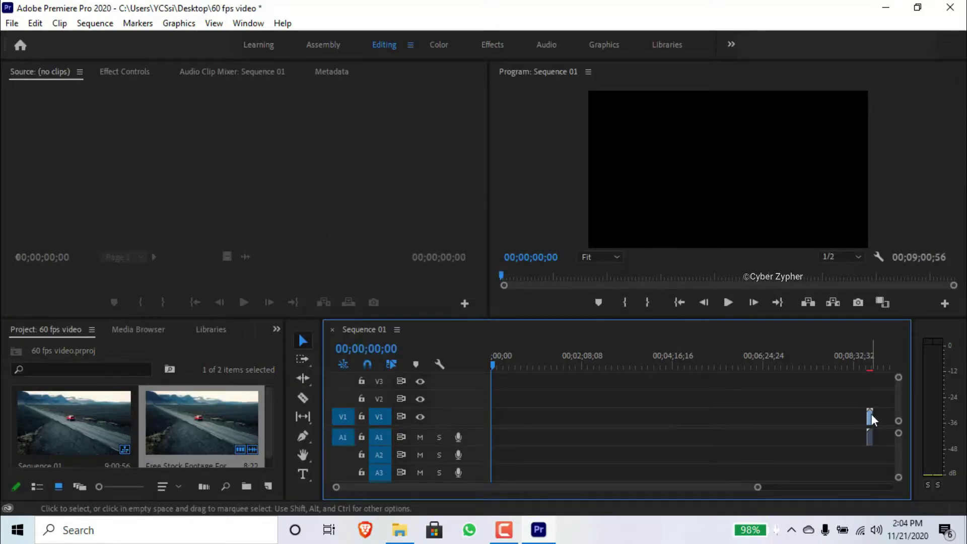
# Step: Move the clip to 00;00;00;00 on V1 and play a short preview in the Program monitor
pyautogui.moveTo(872, 420); pyautogui.dragTo(494, 421)
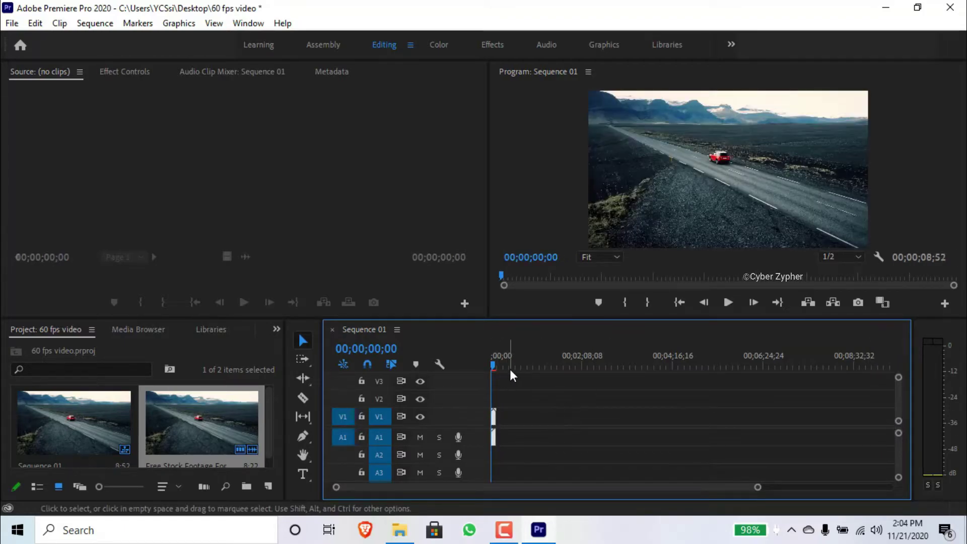
pyautogui.click(728, 302)
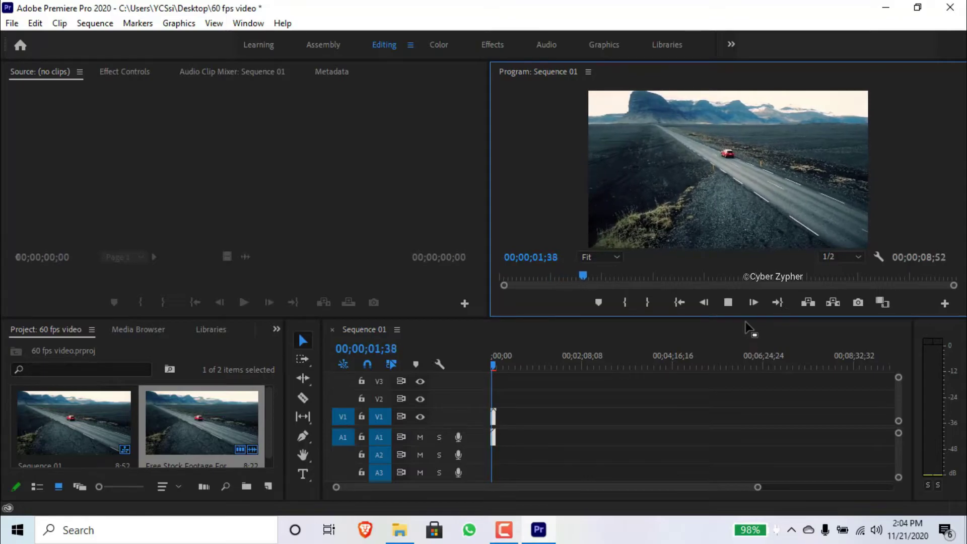
pyautogui.click(728, 302)
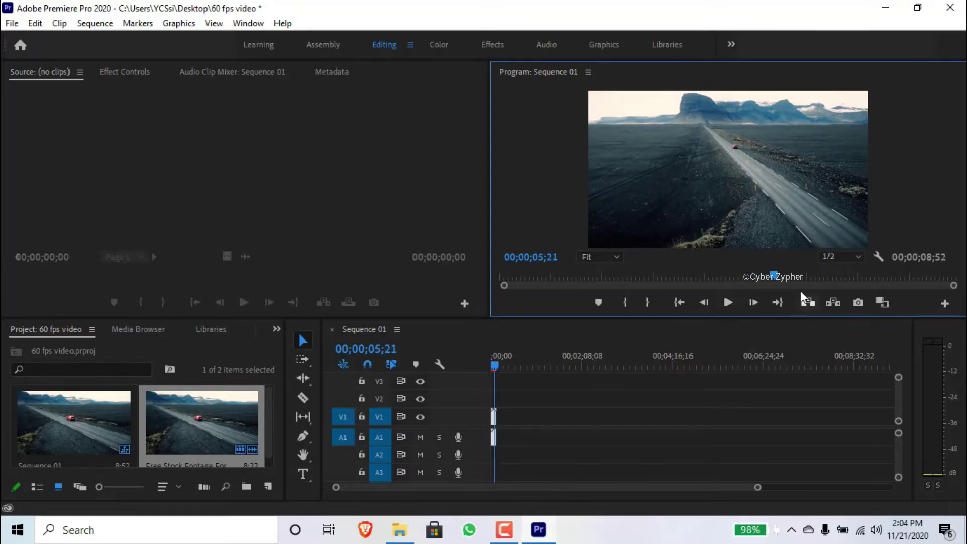
pyautogui.click(494, 418)
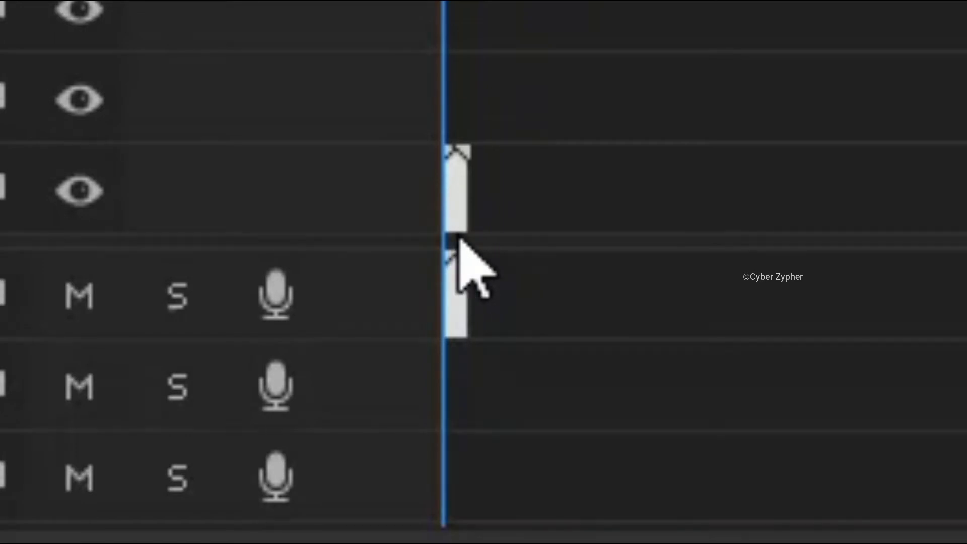
# Step: Set the footage clip's Time Interpolation to Optical Flow and scrub the sequence to check frames
pyautogui.rightClick(460, 240)
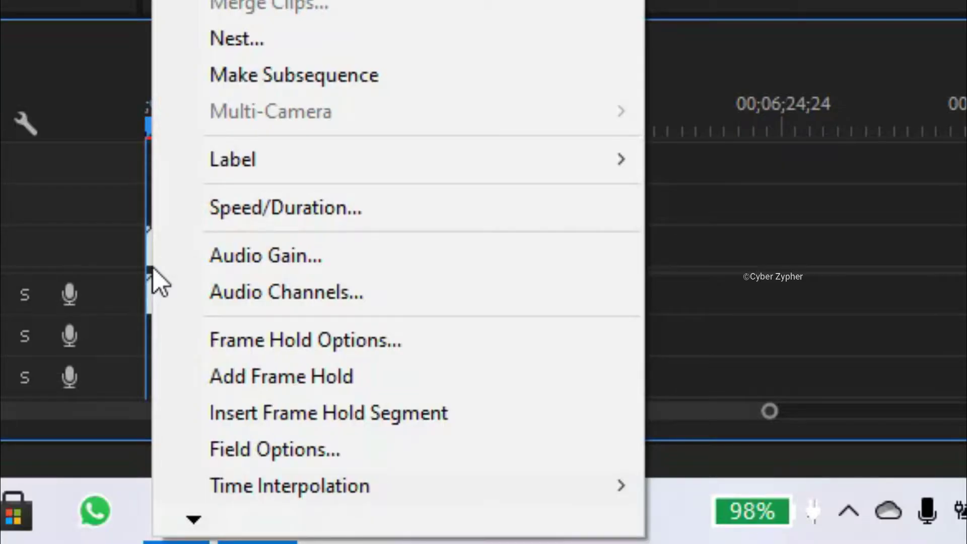
pyautogui.moveTo(294, 488)
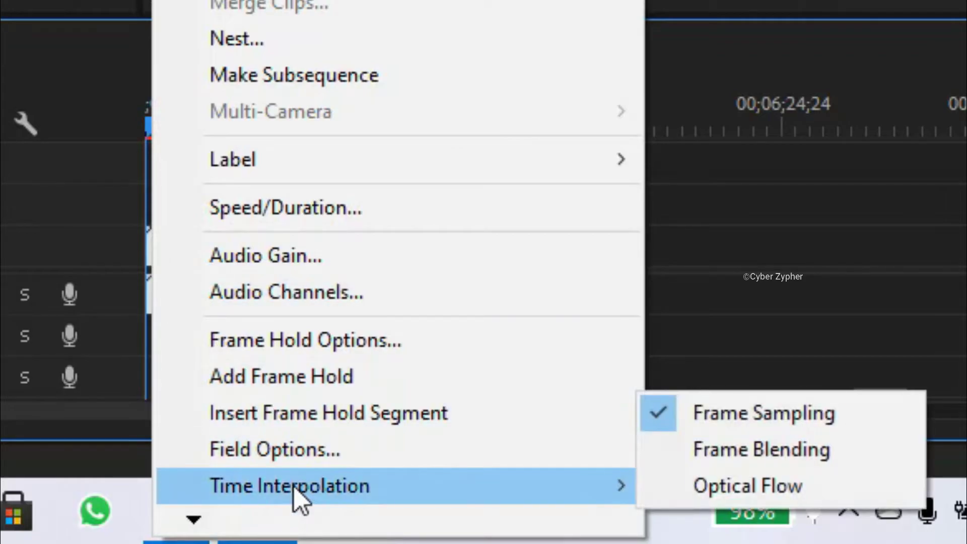
pyautogui.click(751, 496)
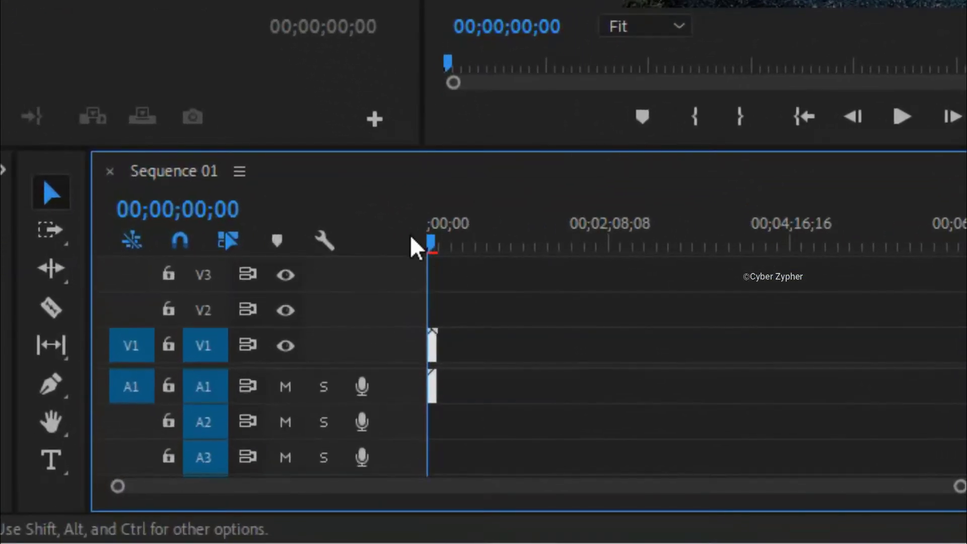
pyautogui.moveTo(429, 244); pyautogui.dragTo(383, 256)
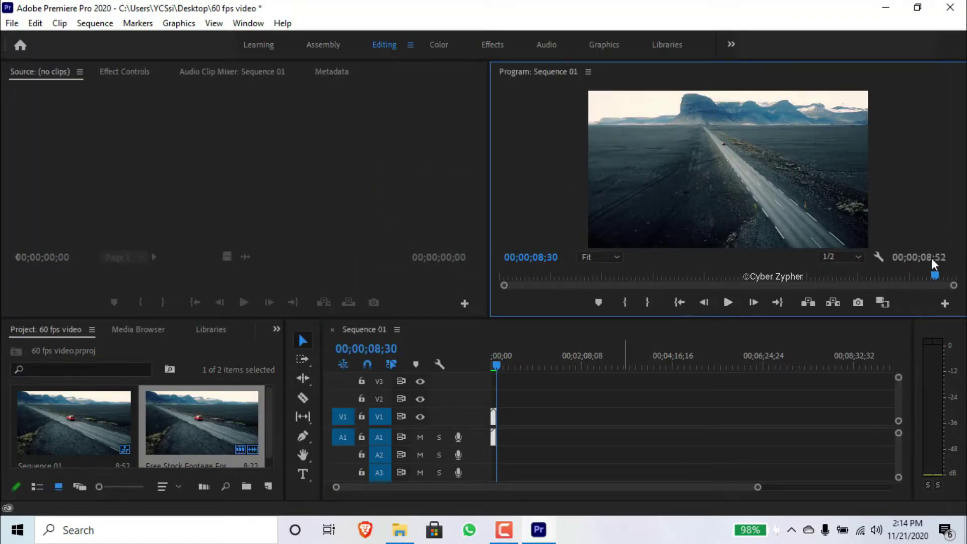
# Step: Scrub and play back the Optical Flow footage to check motion smoothness, then open the File menu
pyautogui.moveTo(935, 276); pyautogui.dragTo(499, 274)
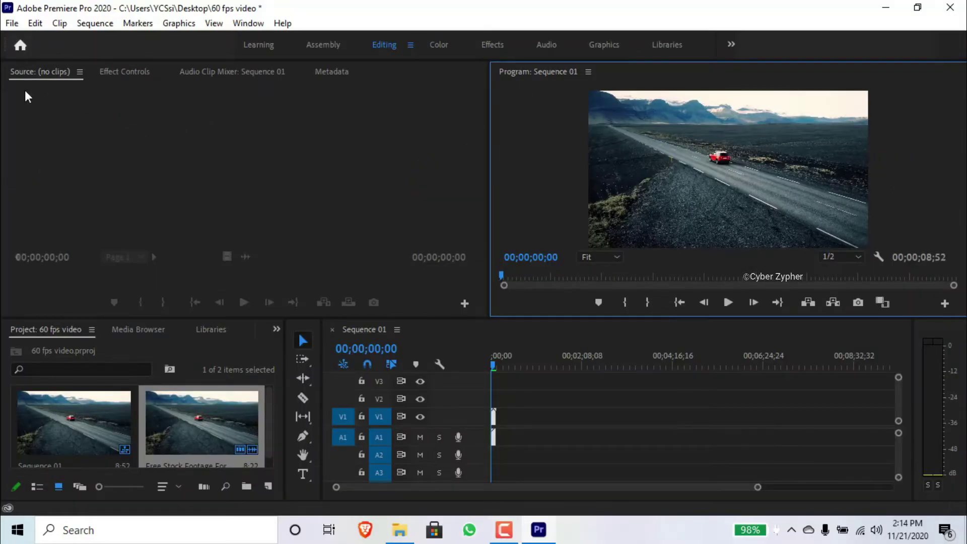
pyautogui.click(726, 303)
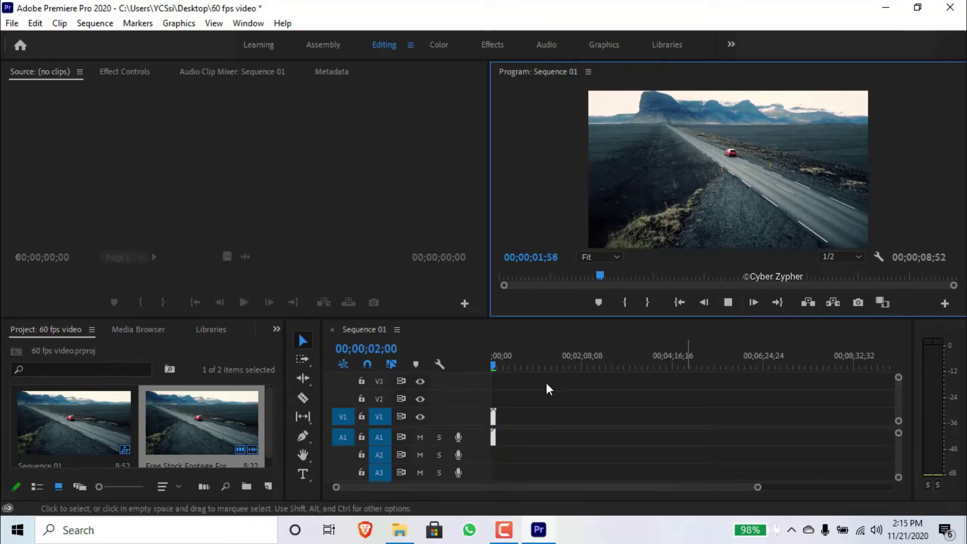
pyautogui.click(728, 303)
pyautogui.moveTo(712, 279); pyautogui.dragTo(853, 279)
pyautogui.moveTo(600, 279); pyautogui.dragTo(501, 278)
pyautogui.click(12, 24)
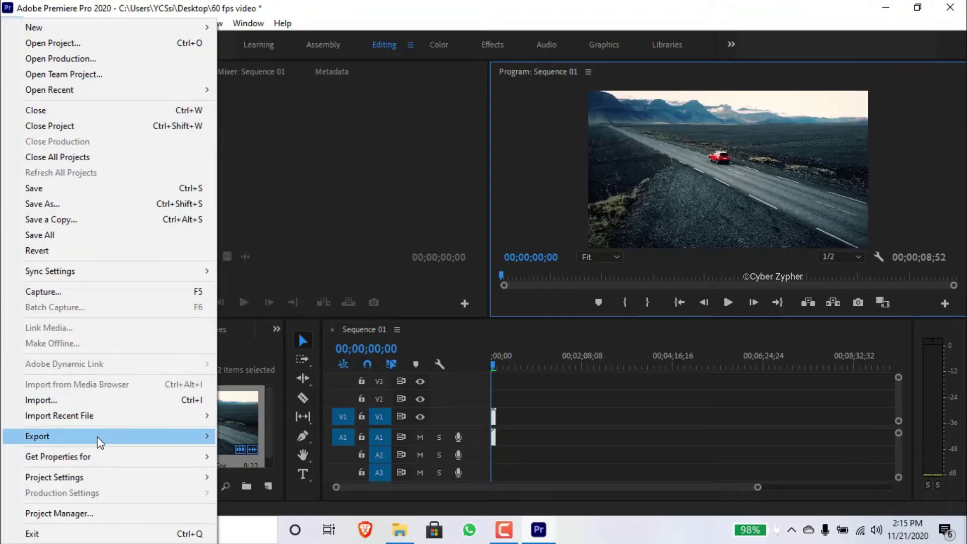
# Step: Export Sequence 01 with Match Sequence Settings, naming the output 'My 60 fps Video.mpeg' on the Desktop
pyautogui.moveTo(50, 437)
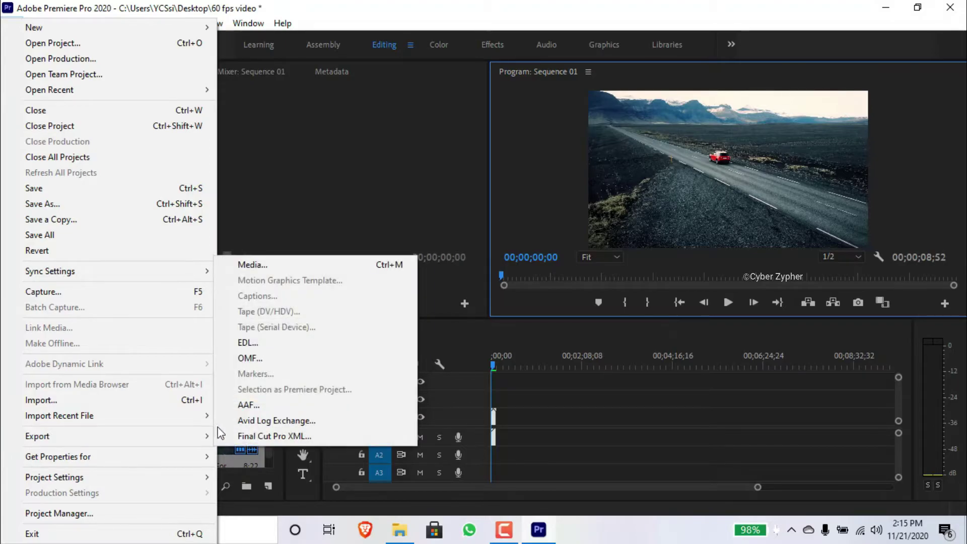
pyautogui.click(285, 264)
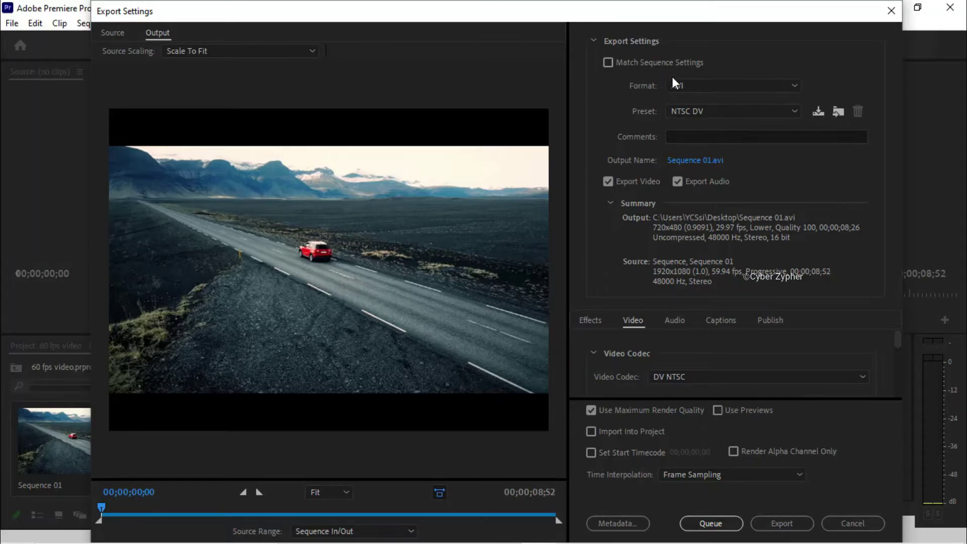
pyautogui.click(612, 64)
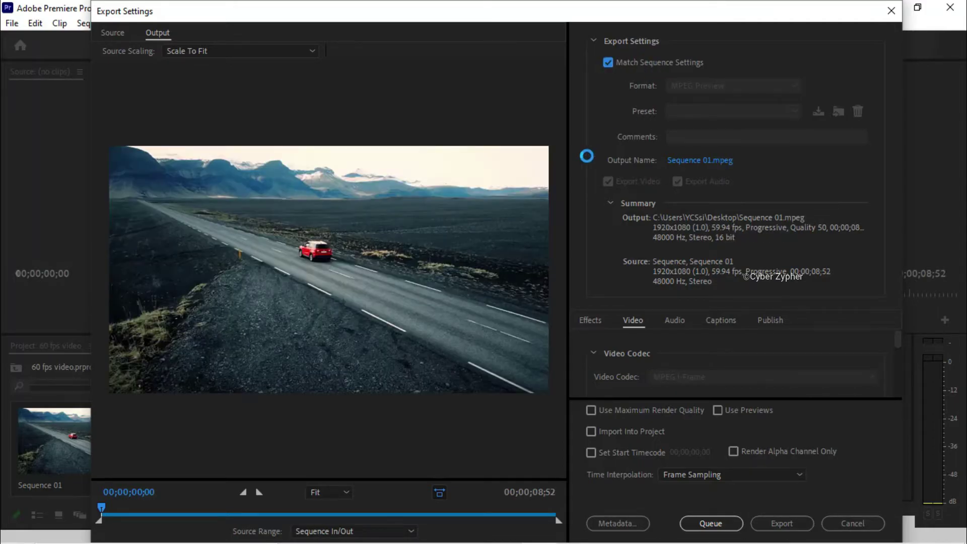
pyautogui.click(685, 162)
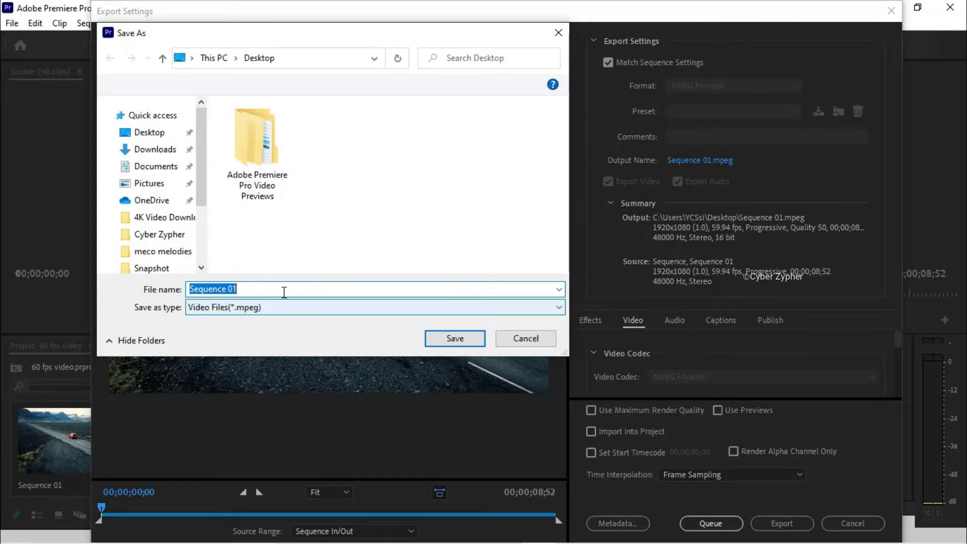
pyautogui.write('My ')
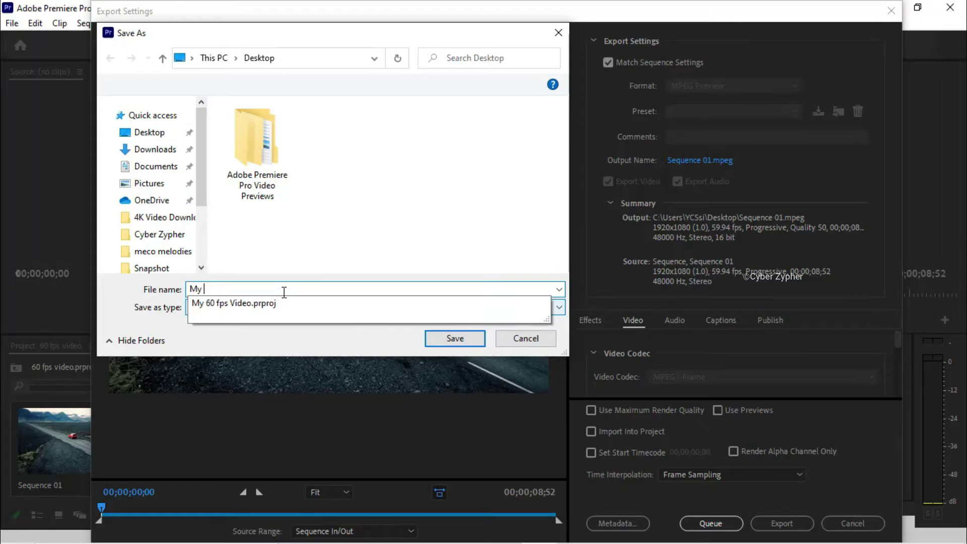
pyautogui.write('60 fps Video')
pyautogui.click(444, 338)
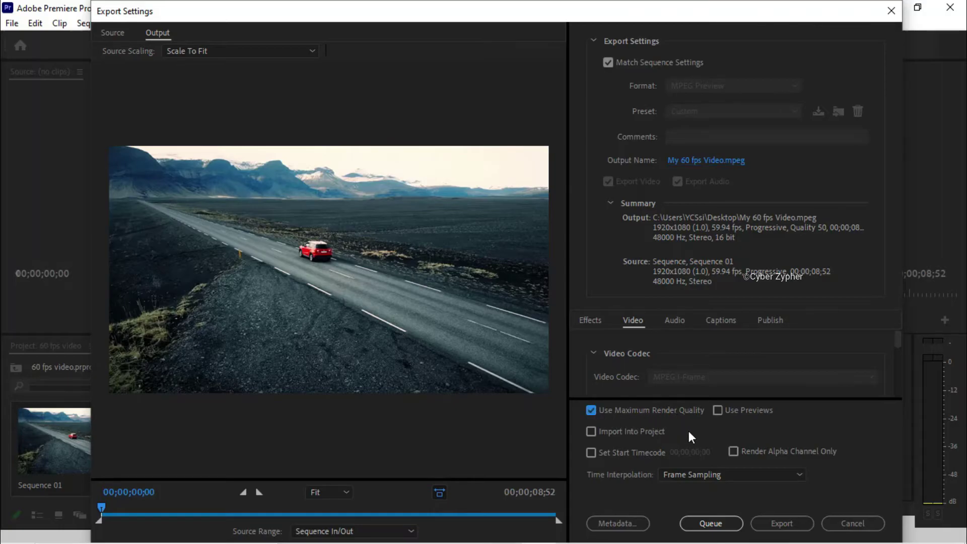
# Step: Encode Sequence 01 to My 60 fps Video.mpeg, then close Premiere Pro once it finishes
pyautogui.click(773, 522)
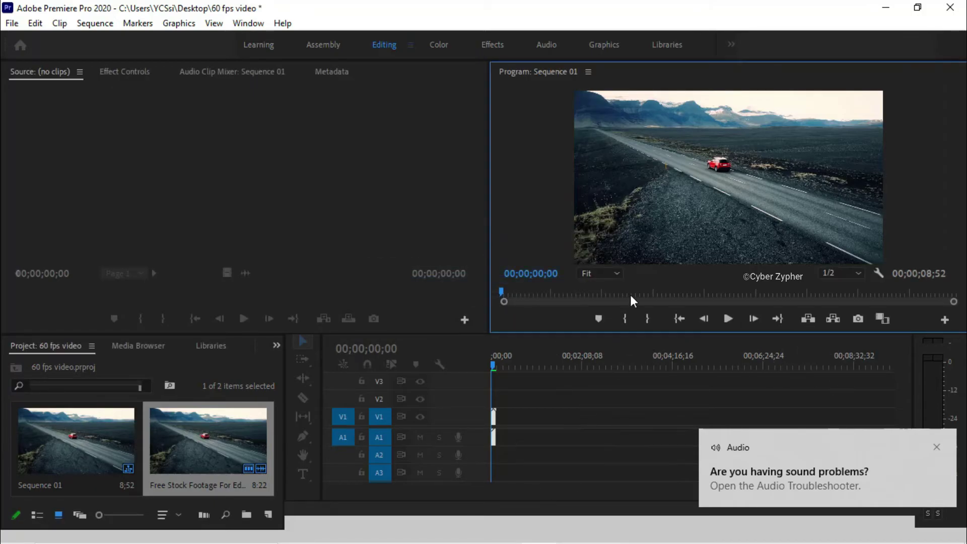
pyautogui.click(950, 9)
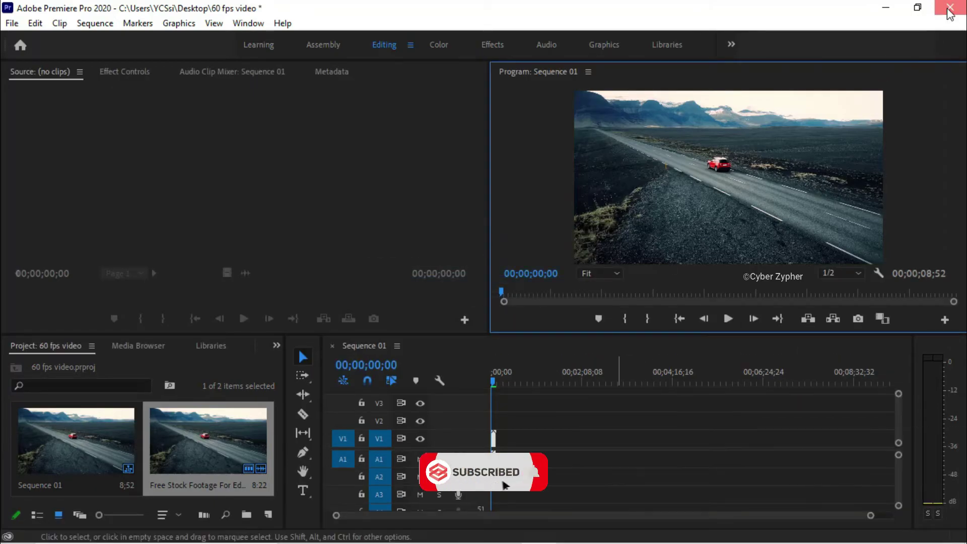